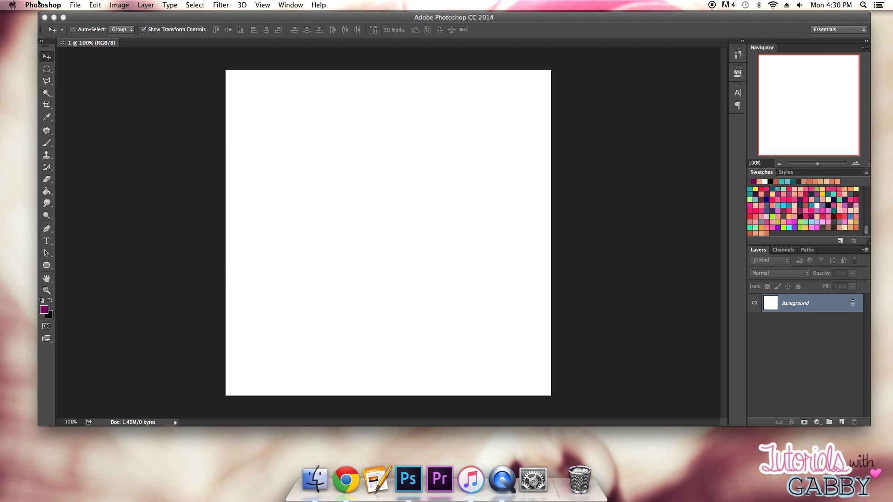
# - Open the Interface preferences and set the color theme to the lightest gray
pyautogui.click(39, 5)
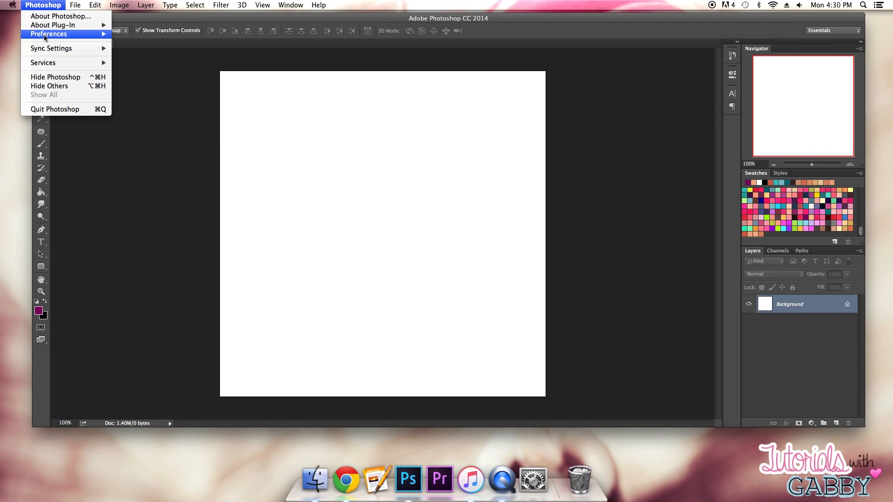
pyautogui.moveTo(47, 36)
pyautogui.click(156, 36)
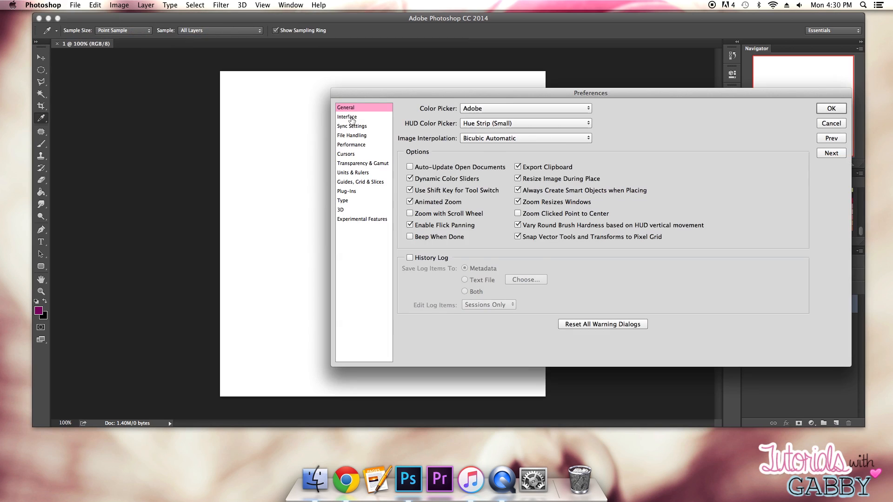
pyautogui.click(351, 117)
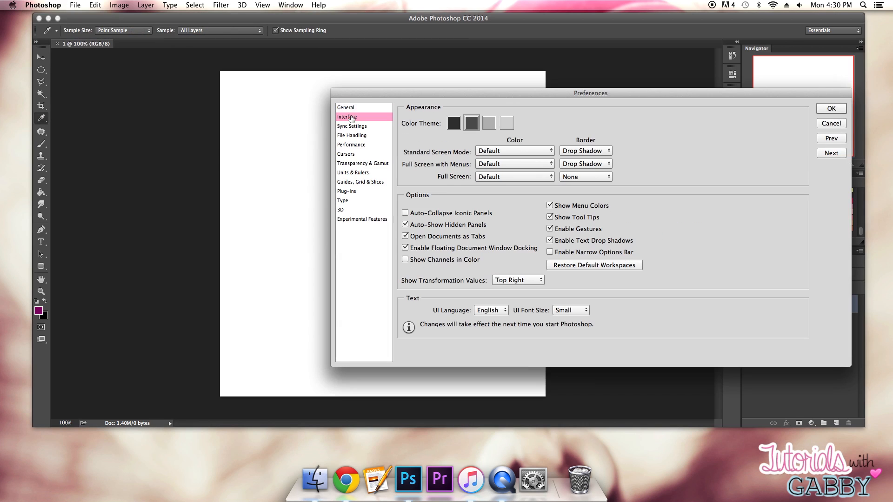
pyautogui.click(506, 124)
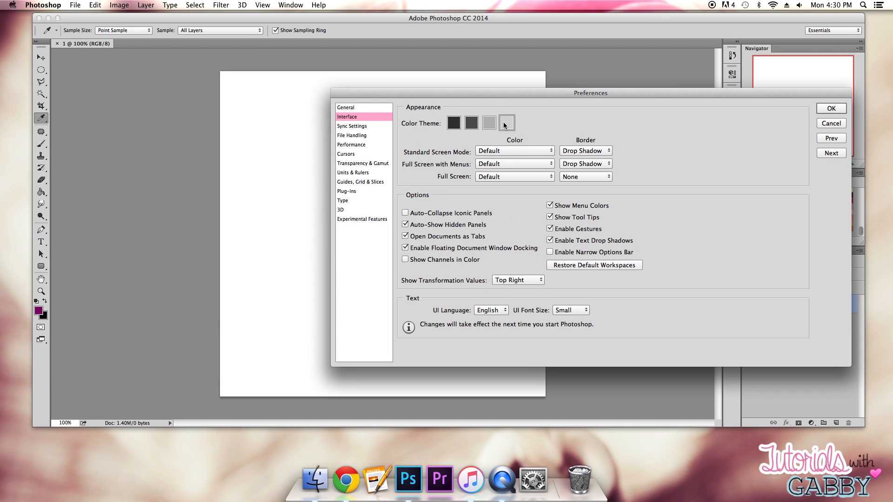
# - Try the medium gray, dark gray and darkest color themes, and return to the lightest gray theme
pyautogui.moveTo(506, 95); pyautogui.dragTo(325, 89)
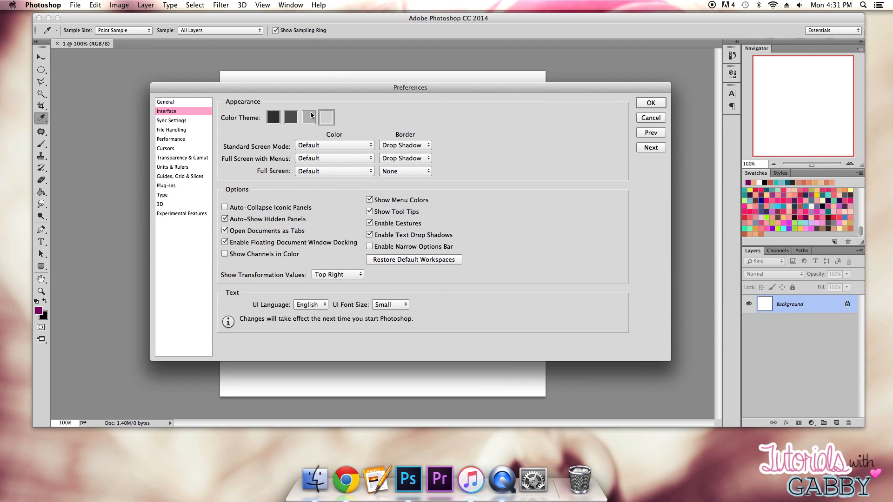
pyautogui.click(309, 116)
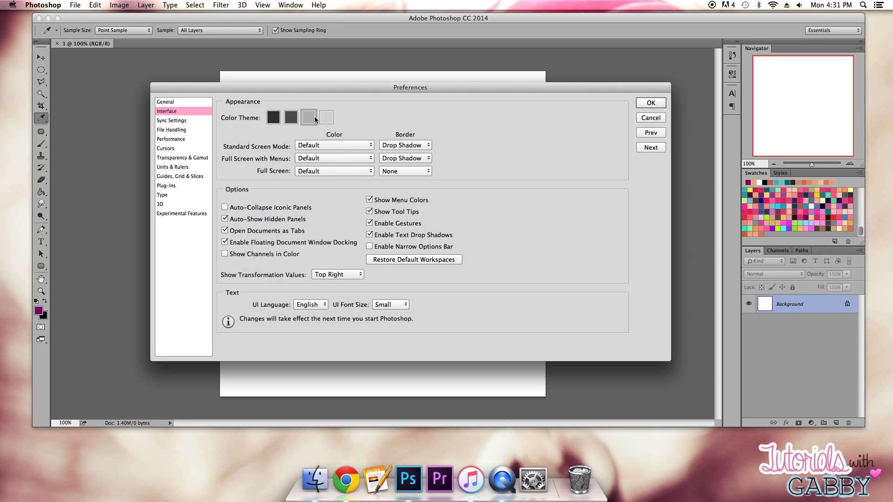
pyautogui.click(320, 120)
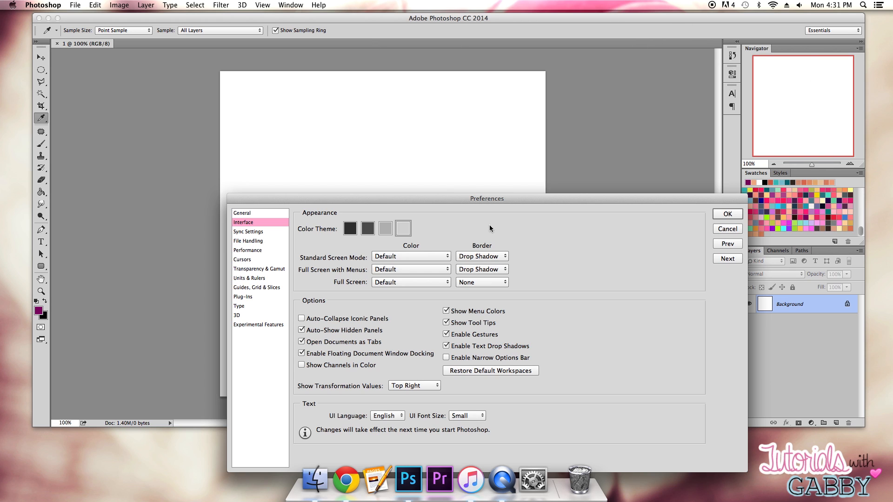
pyautogui.click(382, 232)
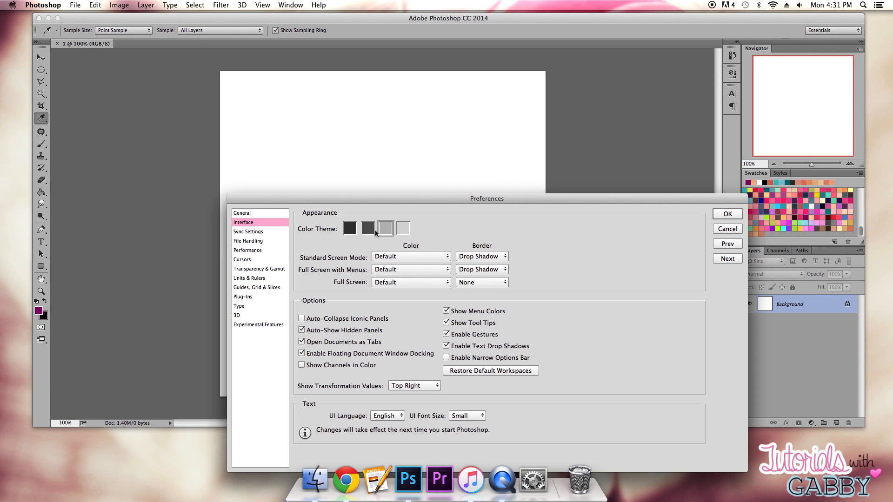
pyautogui.click(372, 230)
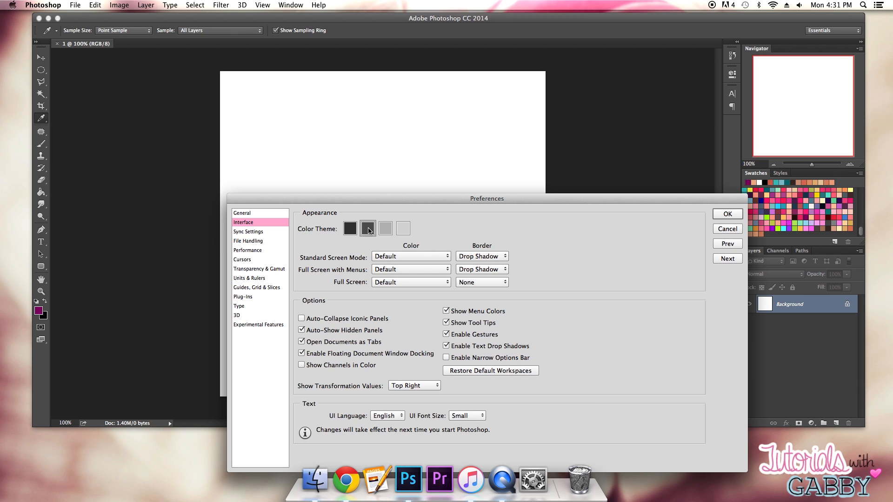
pyautogui.click(353, 231)
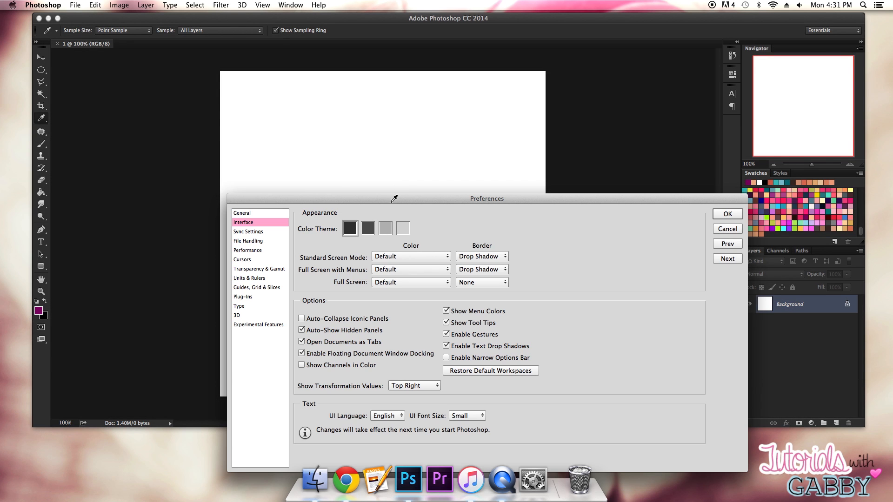
pyautogui.moveTo(406, 206); pyautogui.dragTo(363, 175)
pyautogui.click(292, 123)
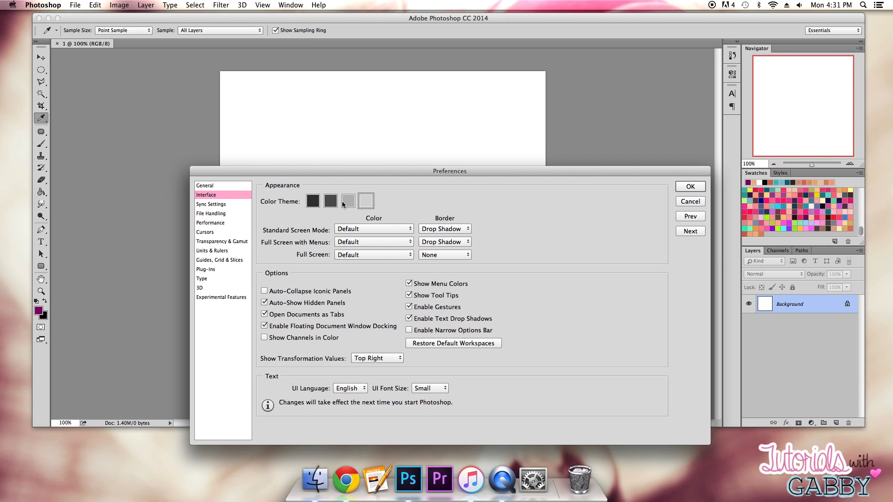
# - Try a Line border for the standard screen mode and set it back to Drop Shadow
pyautogui.click(446, 229)
pyautogui.click(442, 222)
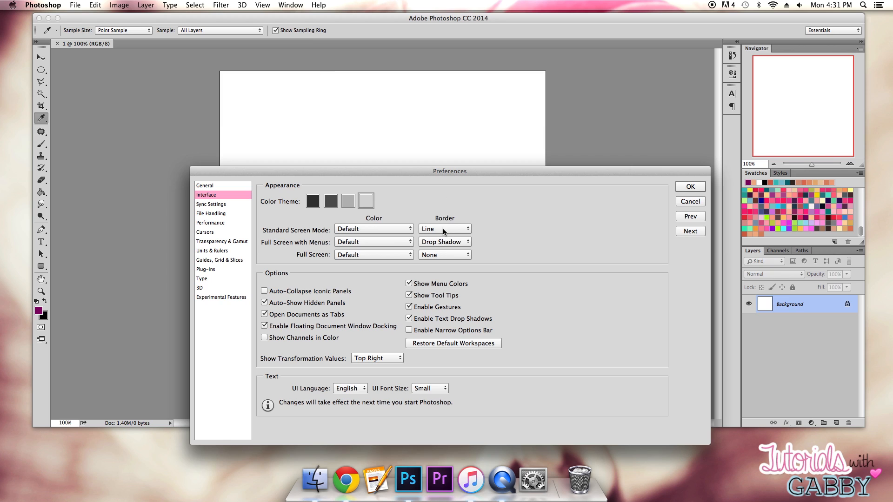
pyautogui.click(444, 230)
pyautogui.click(442, 236)
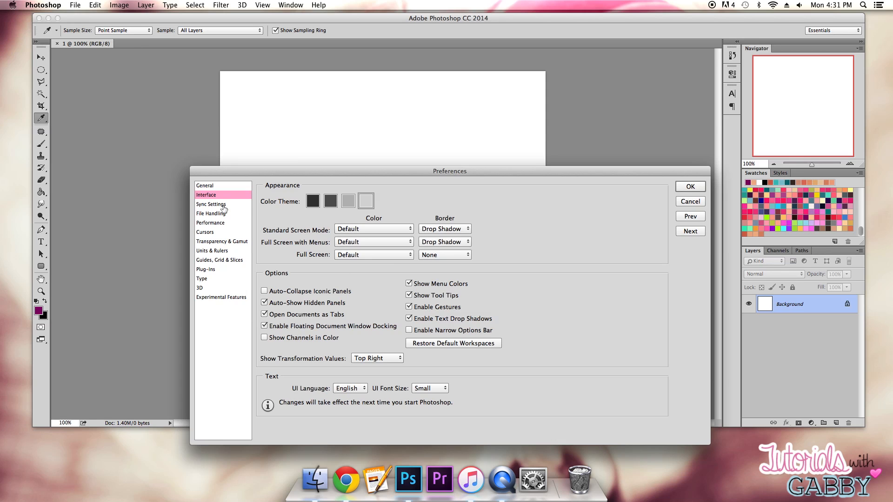
# - Look through the Sync Settings, File Handling, Performance and Cursors preferences, ending at Transparency & Gamut
pyautogui.click(222, 205)
pyautogui.click(216, 213)
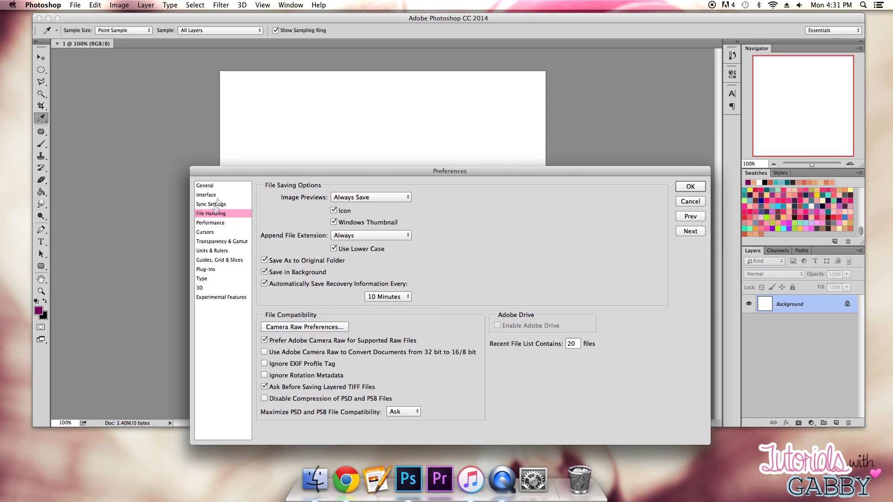
pyautogui.click(212, 223)
pyautogui.click(210, 235)
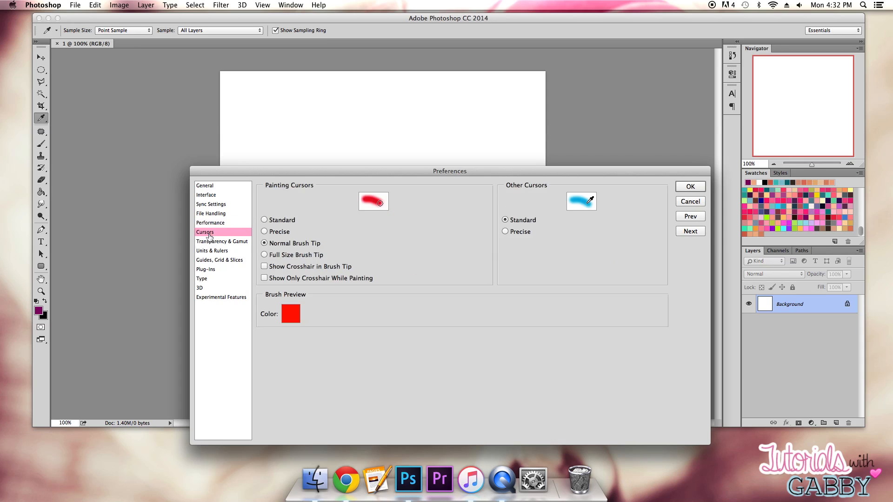
pyautogui.click(217, 244)
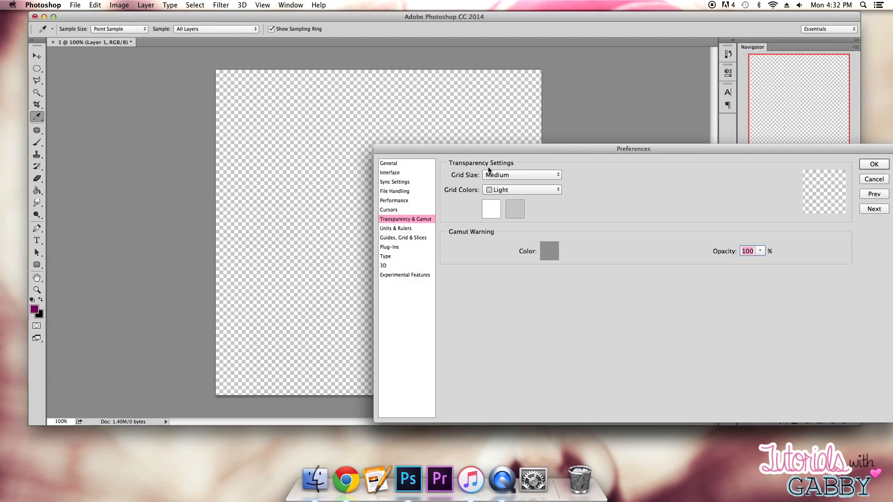
# - Try the Small and Large transparency grid sizes and return the size to Medium
pyautogui.click(486, 175)
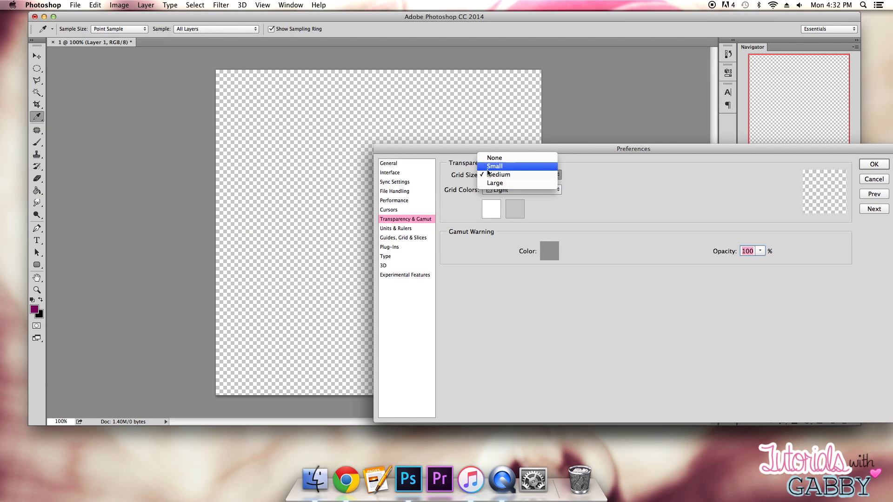
pyautogui.click(487, 171)
pyautogui.click(487, 174)
pyautogui.click(492, 192)
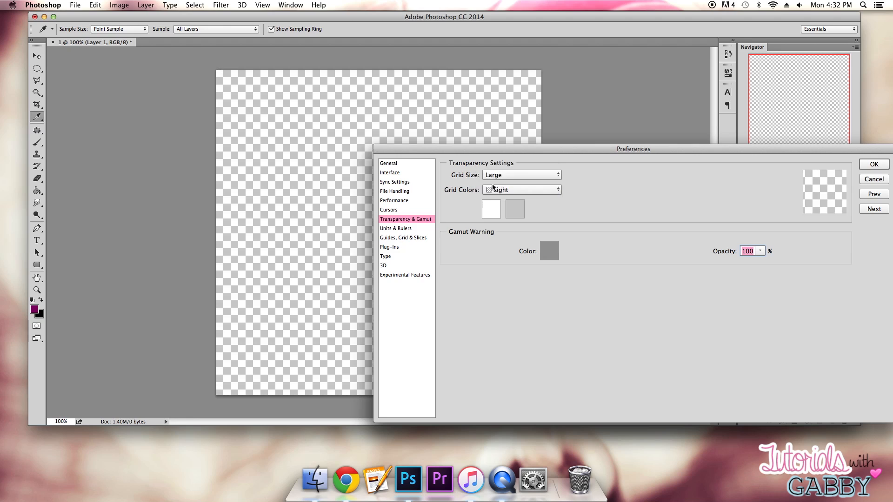
pyautogui.click(495, 181)
pyautogui.click(492, 166)
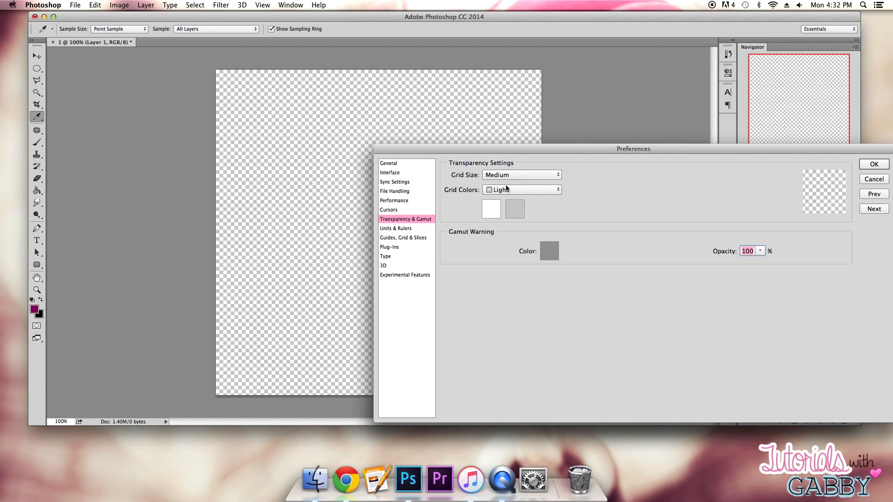
# - Try the Medium and Dark transparency grid colors and return to Light
pyautogui.click(506, 189)
pyautogui.click(499, 197)
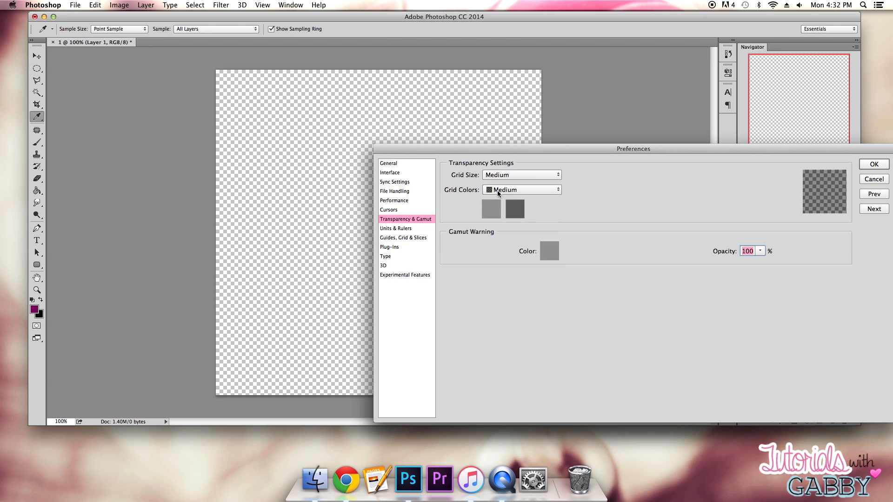
pyautogui.click(498, 190)
pyautogui.click(498, 199)
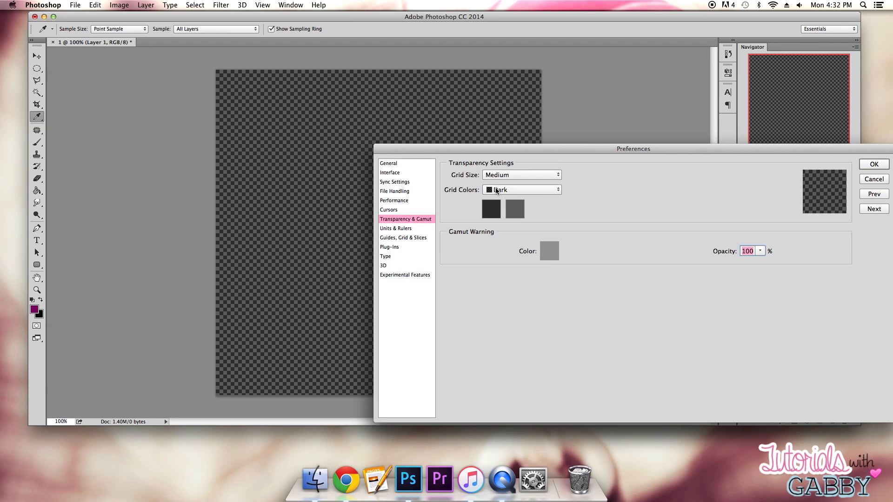
pyautogui.click(497, 190)
pyautogui.click(496, 172)
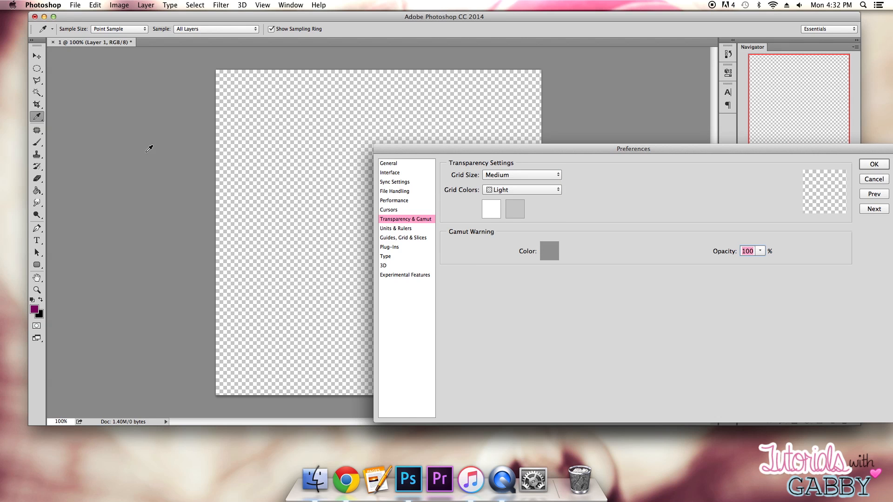
# - Try the Purple transparency grid color and switch back to Light
pyautogui.click(513, 191)
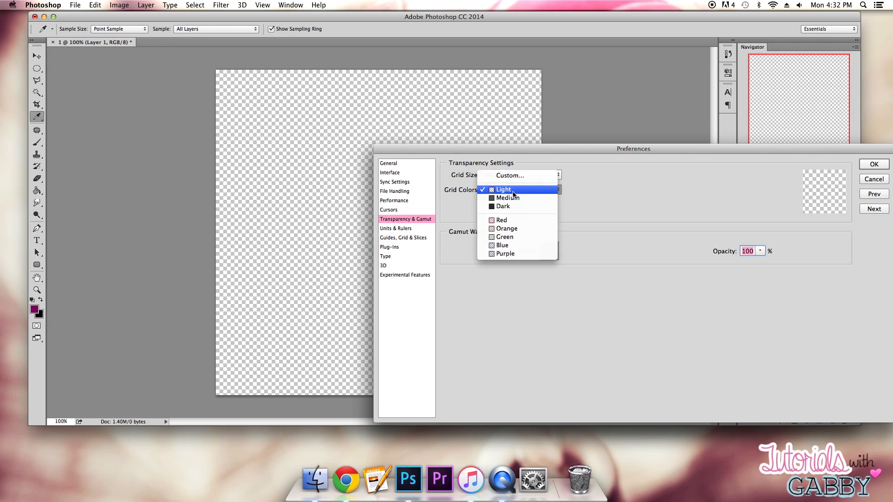
pyautogui.click(497, 253)
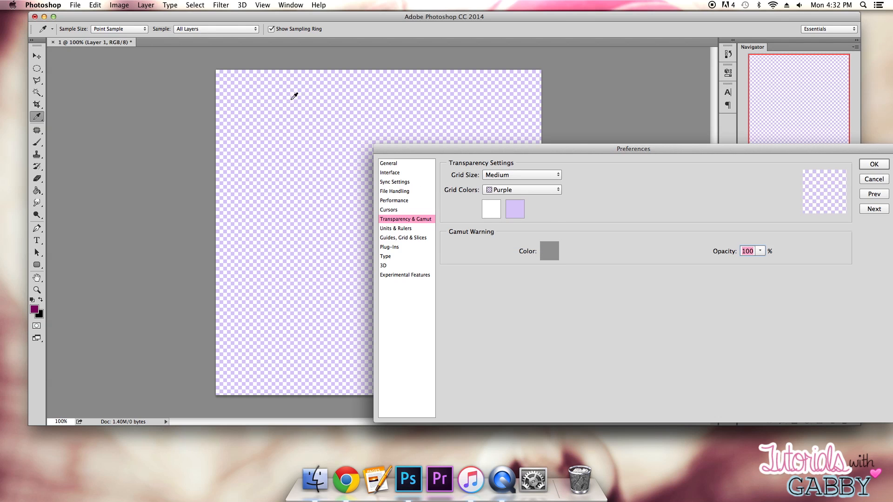
pyautogui.click(495, 189)
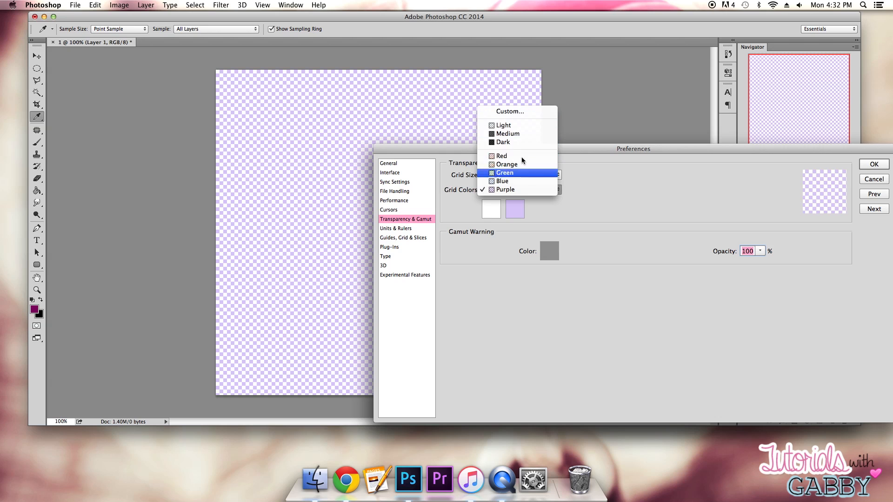
pyautogui.click(486, 126)
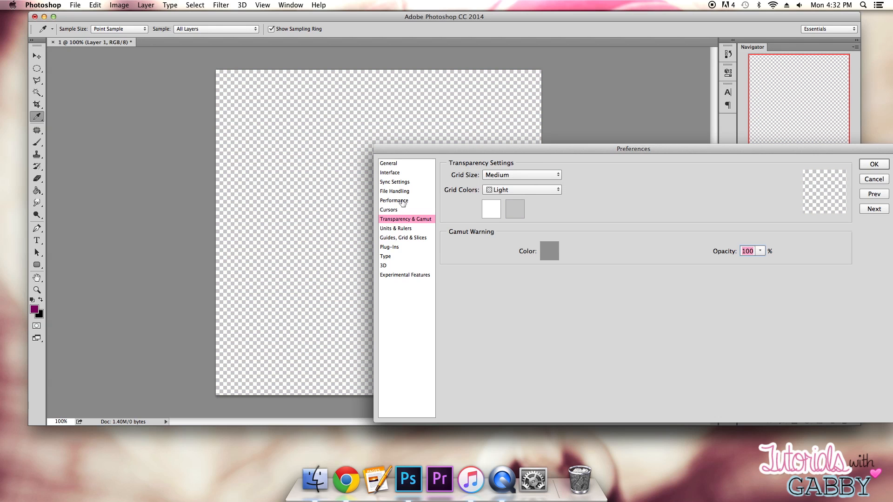
# - Change the gray color of the transparency grid to a custom light blue, badfeb
pyautogui.click(508, 209)
pyautogui.click(449, 279)
pyautogui.moveTo(556, 302); pyautogui.dragTo(555, 323)
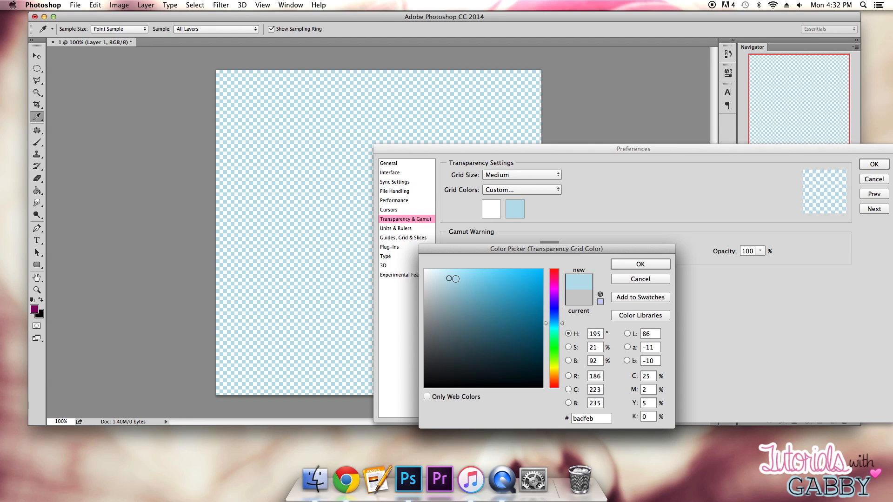
pyautogui.click(646, 266)
# - Preview the light blue transparency grid at Large and Small sizes, and restore the Medium size
pyautogui.click(496, 175)
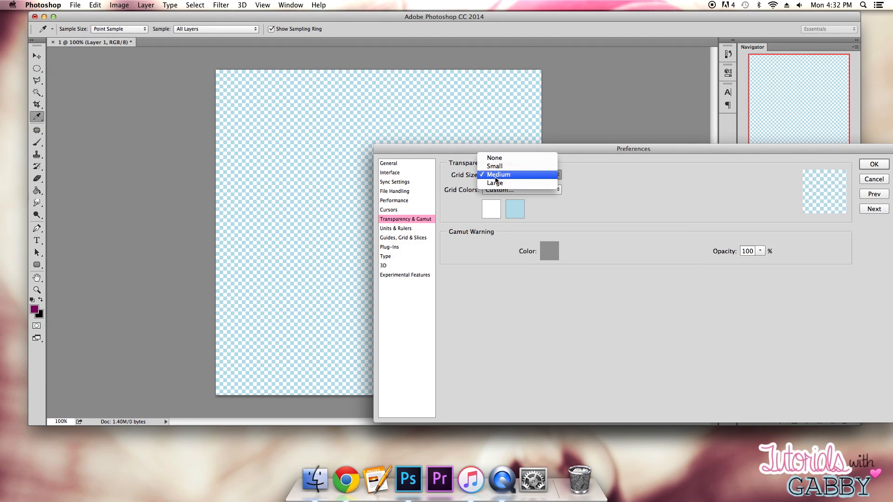
pyautogui.click(495, 185)
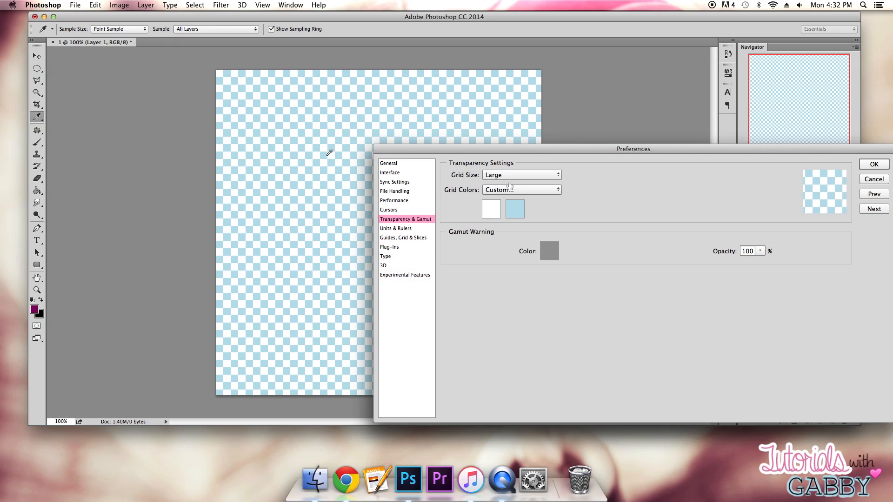
pyautogui.click(512, 178)
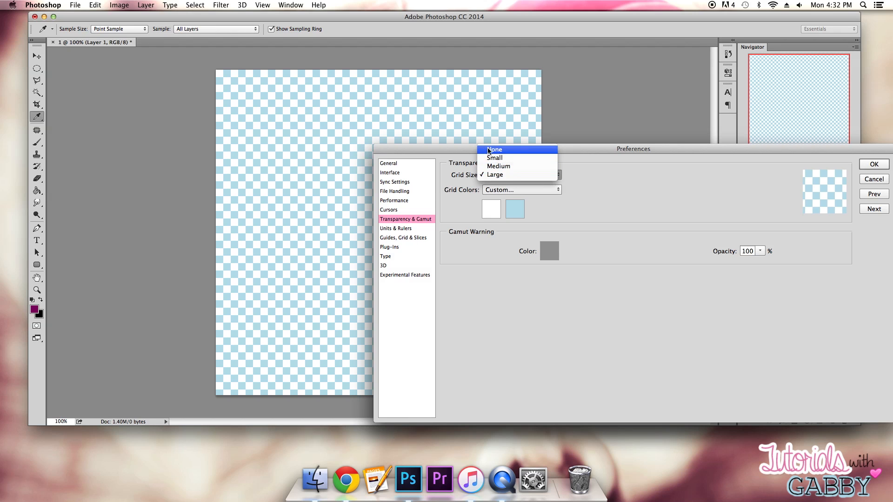
pyautogui.click(495, 158)
pyautogui.click(495, 175)
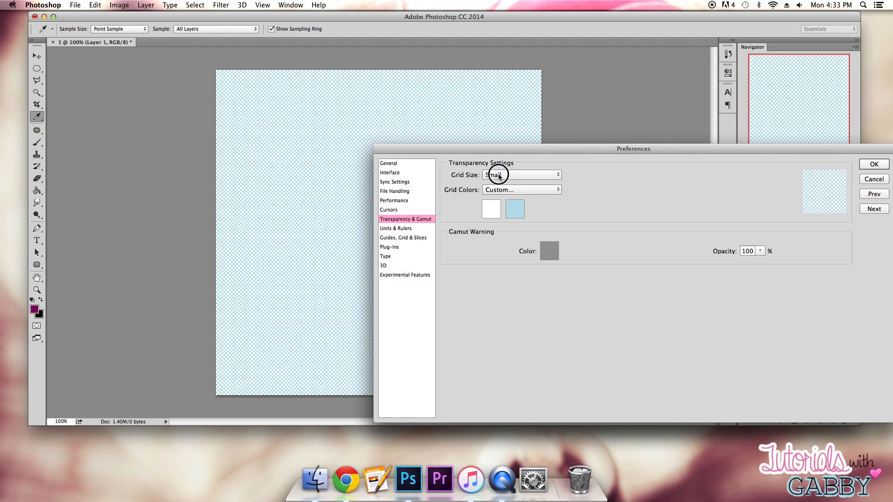
pyautogui.click(496, 183)
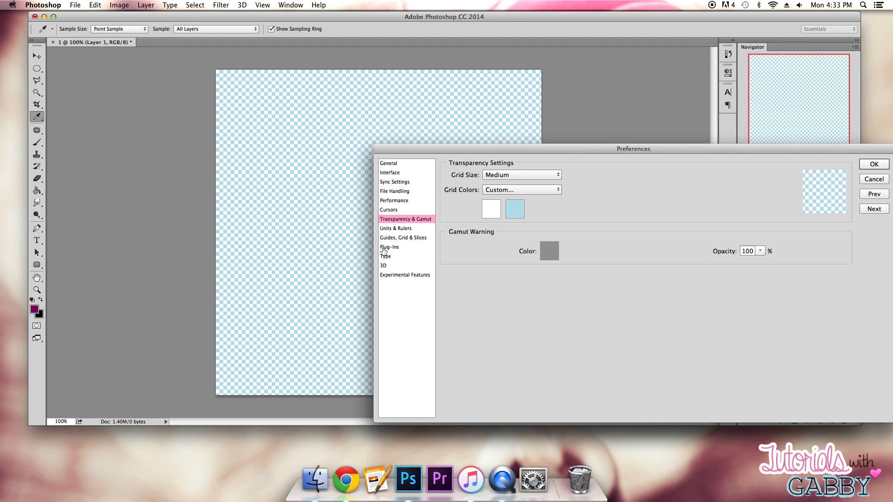
# - Review the Guides, Grid & Slices and Interface preferences and close the preferences dialog
pyautogui.click(403, 239)
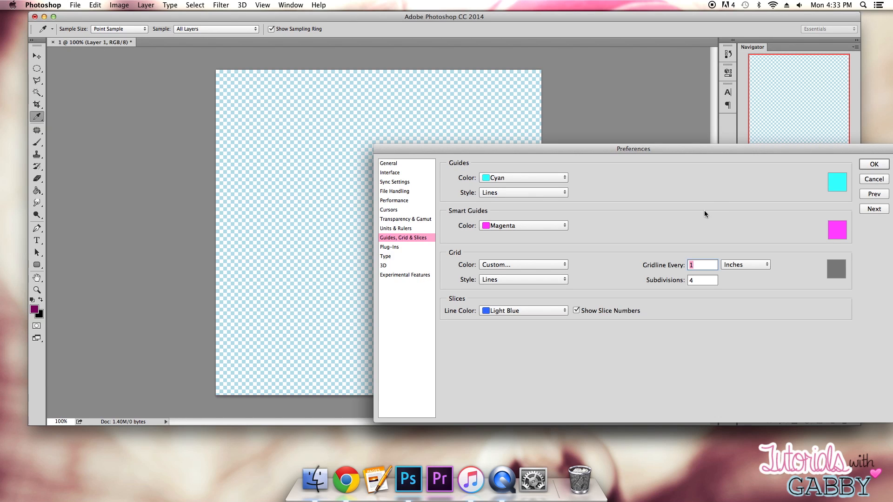
pyautogui.click(400, 220)
pyautogui.click(395, 173)
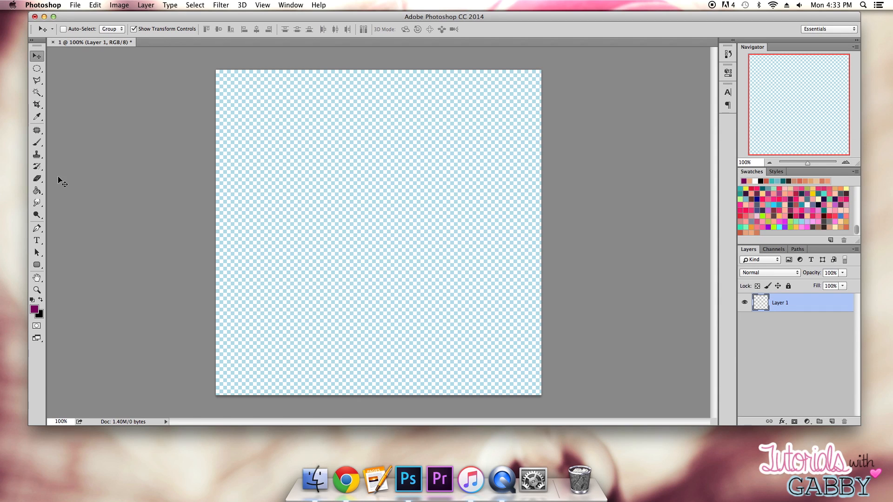
pyautogui.moveTo(413, 14); pyautogui.dragTo(415, 15)
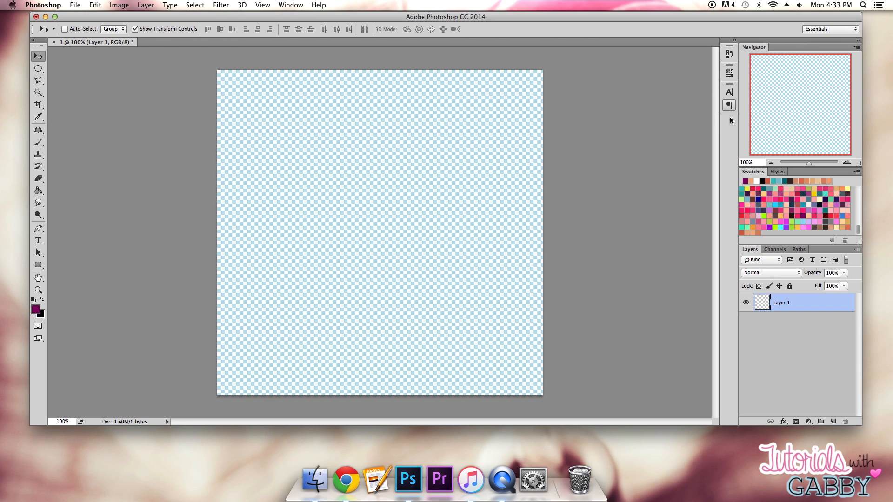
# - Close the Navigator panel and look through the Styles, Channels, Paths, Layers and Swatches panels
pyautogui.rightClick(763, 47)
pyautogui.click(768, 52)
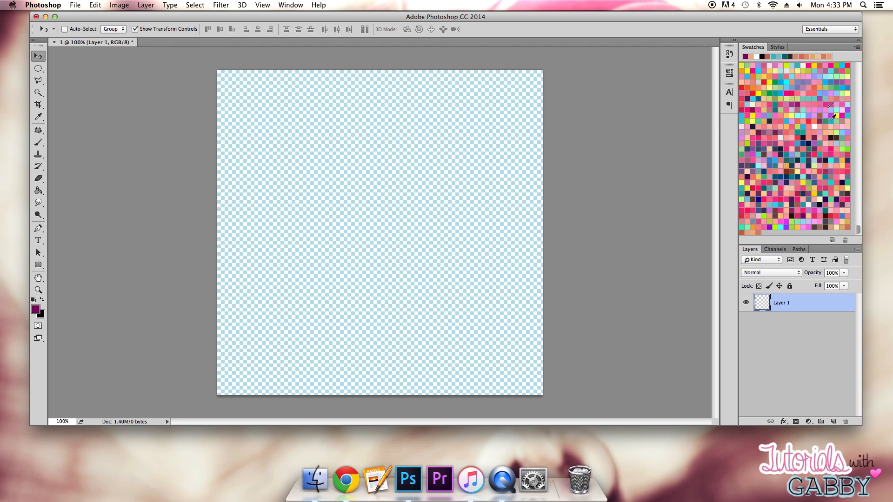
pyautogui.click(779, 47)
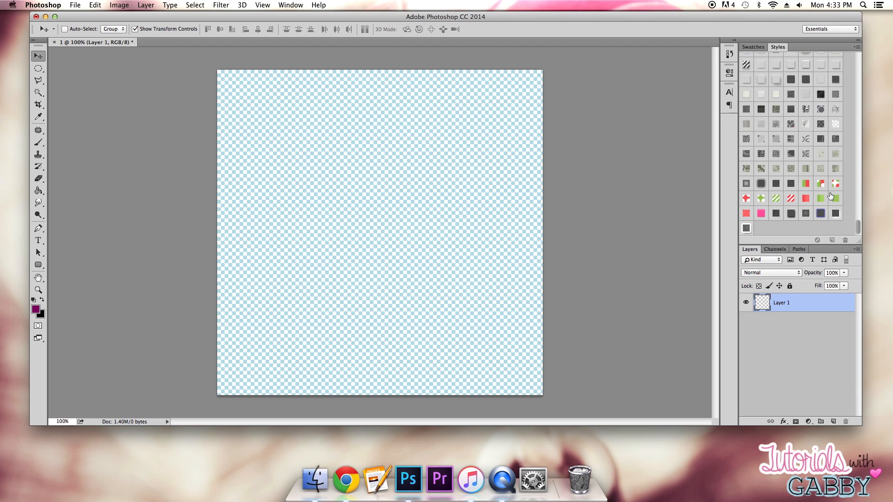
pyautogui.click(775, 250)
pyautogui.click(801, 249)
pyautogui.click(775, 250)
pyautogui.click(750, 249)
pyautogui.click(764, 48)
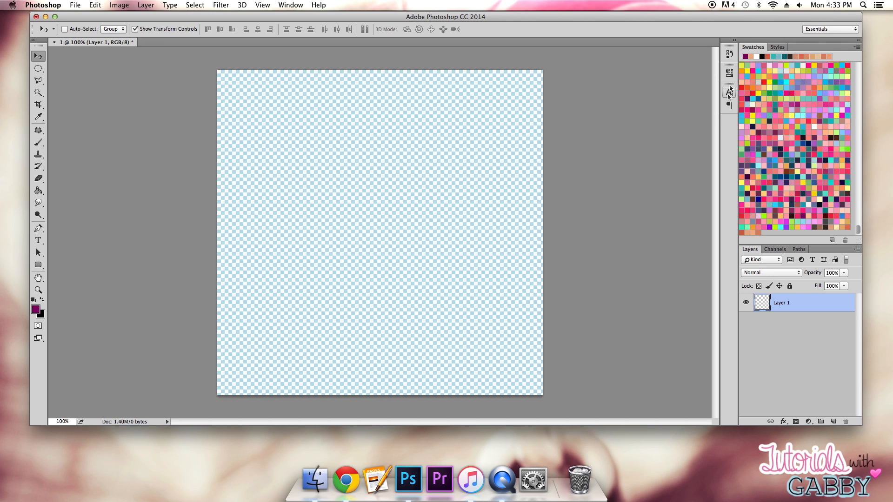
# - Close the collapsed Character and Paragraph panels
pyautogui.click(292, 5)
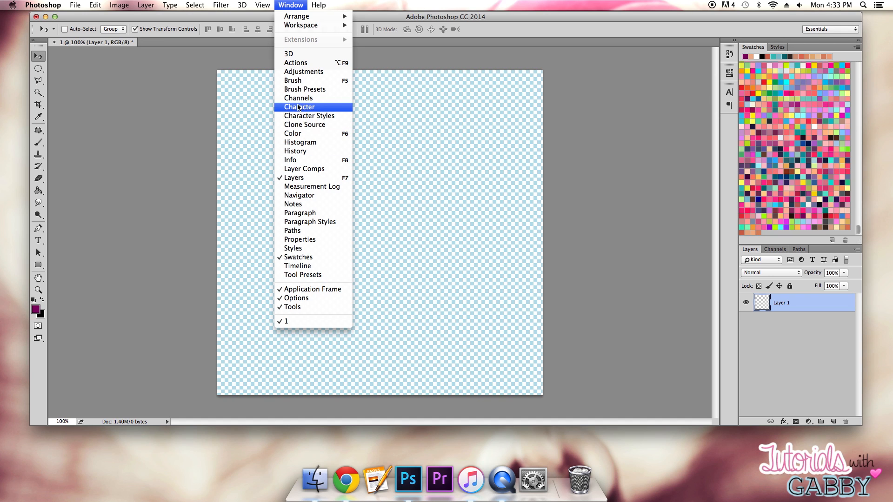
pyautogui.click(728, 95)
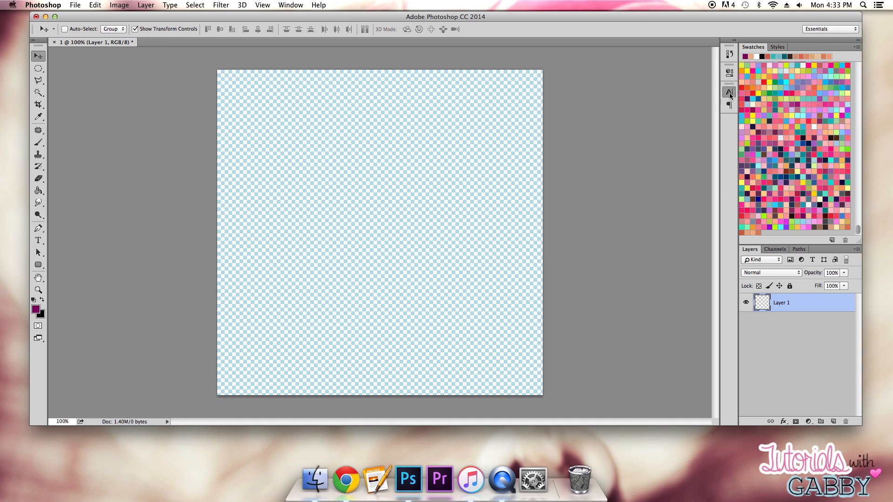
pyautogui.click(729, 96)
pyautogui.rightClick(731, 95)
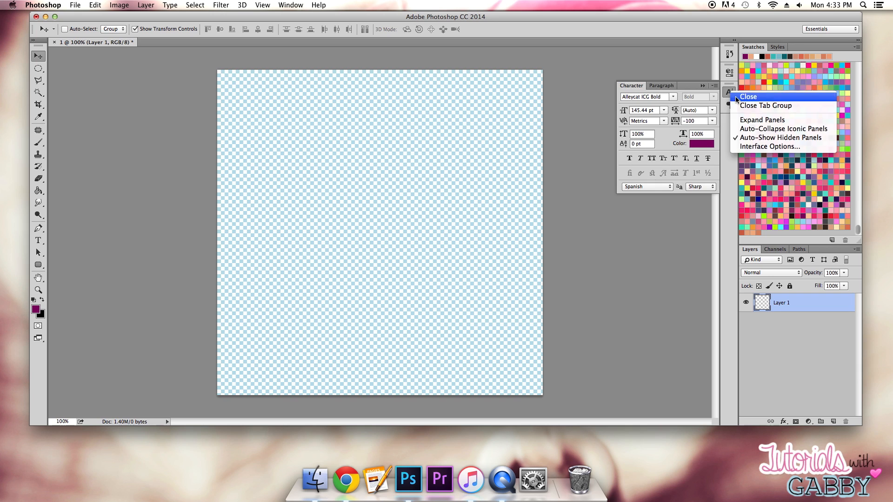
pyautogui.click(733, 96)
pyautogui.rightClick(729, 94)
pyautogui.click(735, 93)
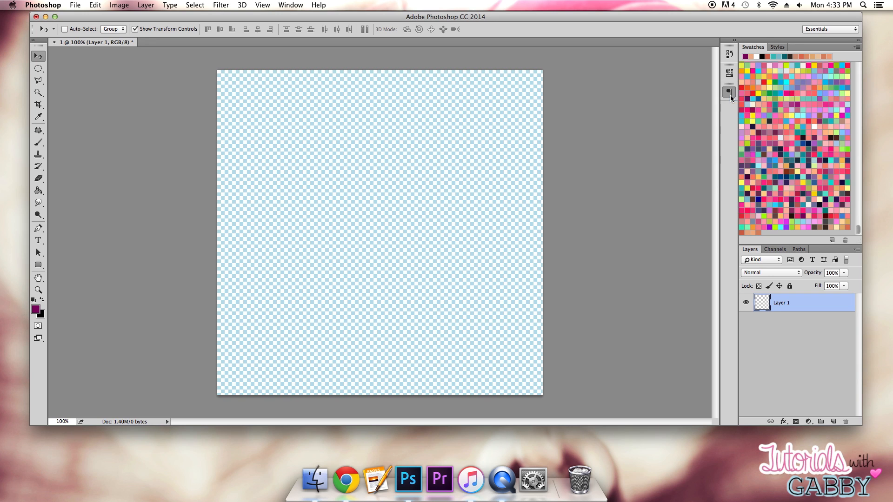
# - Reopen the Character panel, try docking it above Swatches, and return it to the collapsed icon strip
pyautogui.click(290, 5)
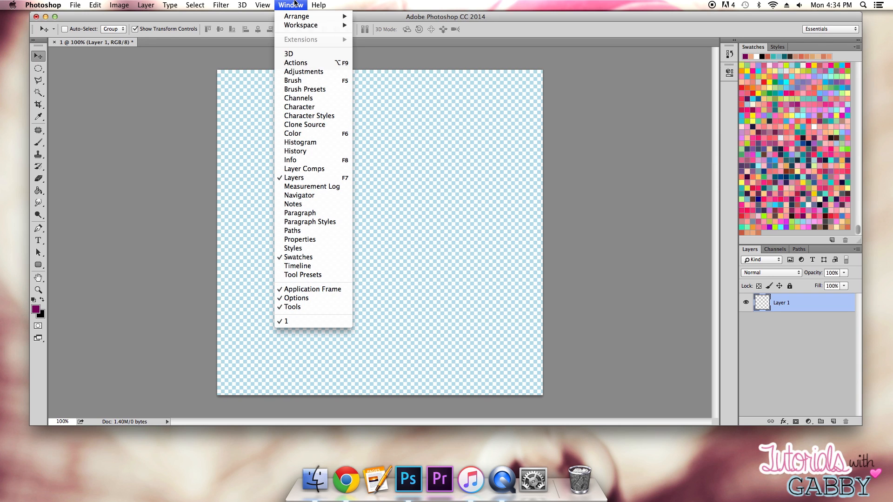
pyautogui.click(301, 107)
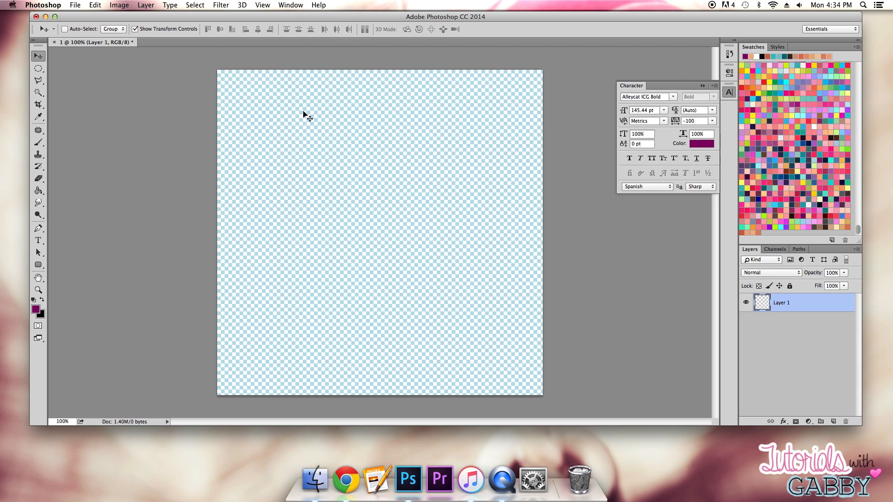
pyautogui.click(702, 85)
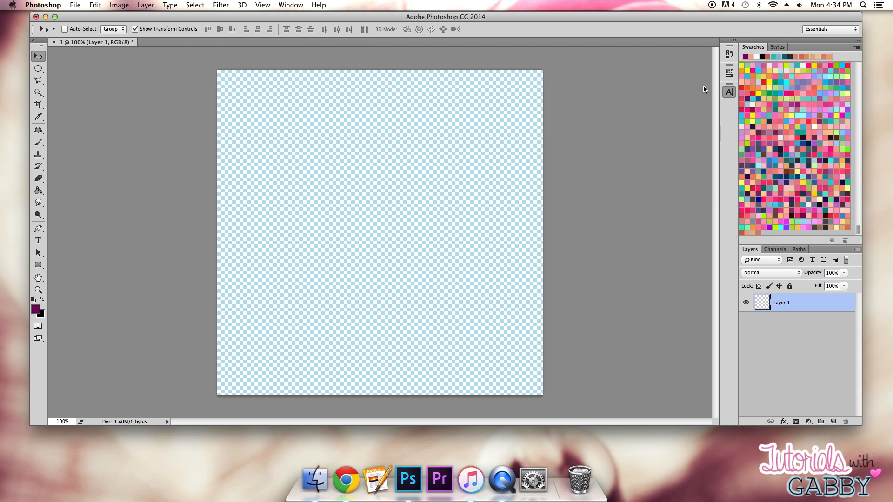
pyautogui.moveTo(731, 87); pyautogui.dragTo(801, 44)
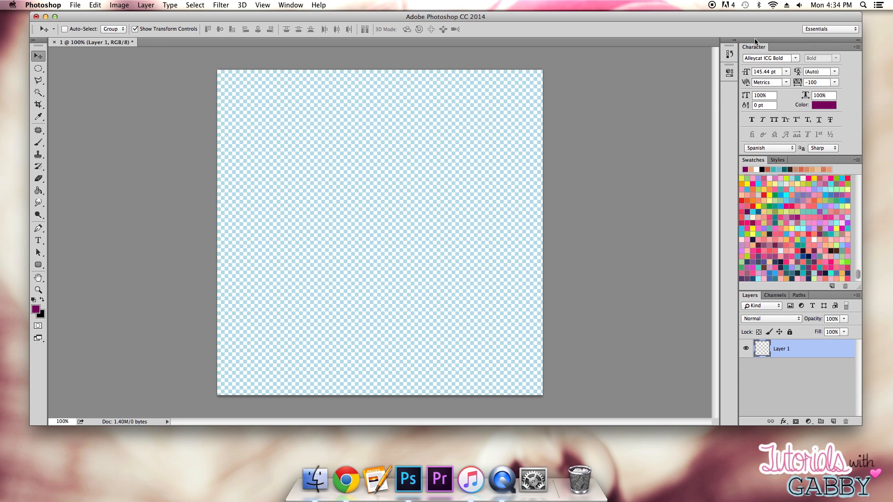
pyautogui.moveTo(752, 45); pyautogui.dragTo(729, 93)
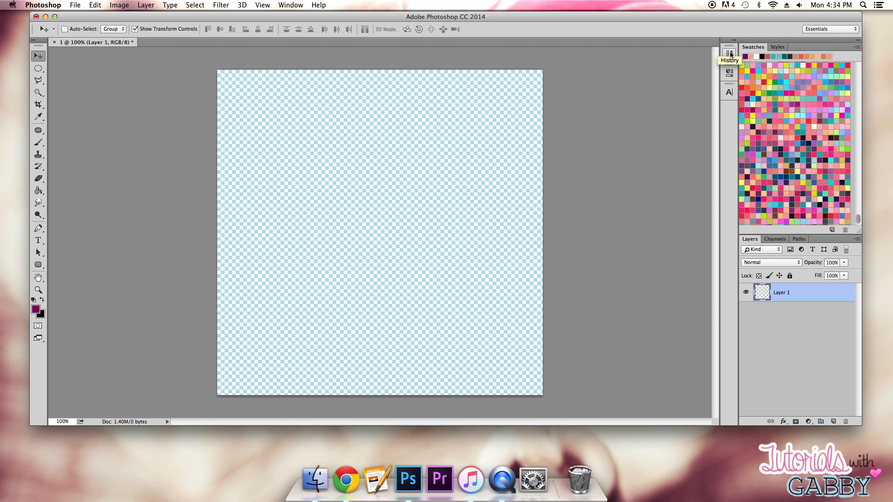
# - Reopen the Navigator panel, try grouping it with Swatches and Styles, and dock it enlarged above them
pyautogui.click(291, 5)
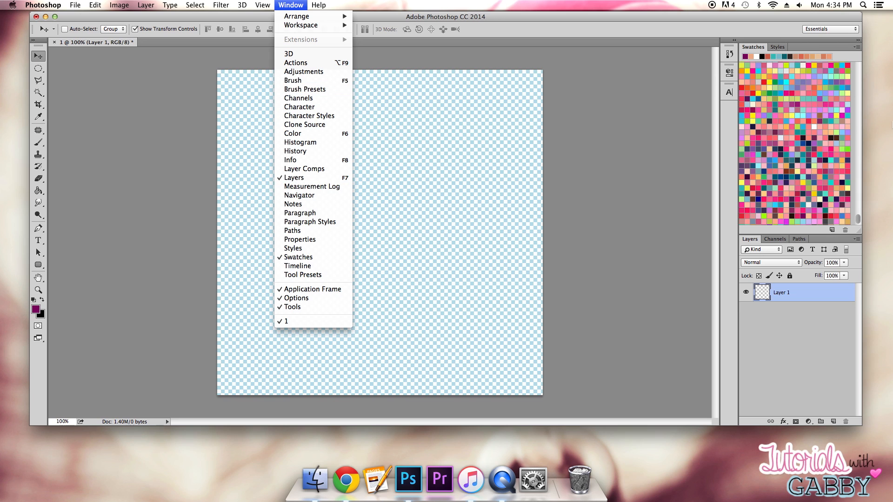
pyautogui.click(299, 195)
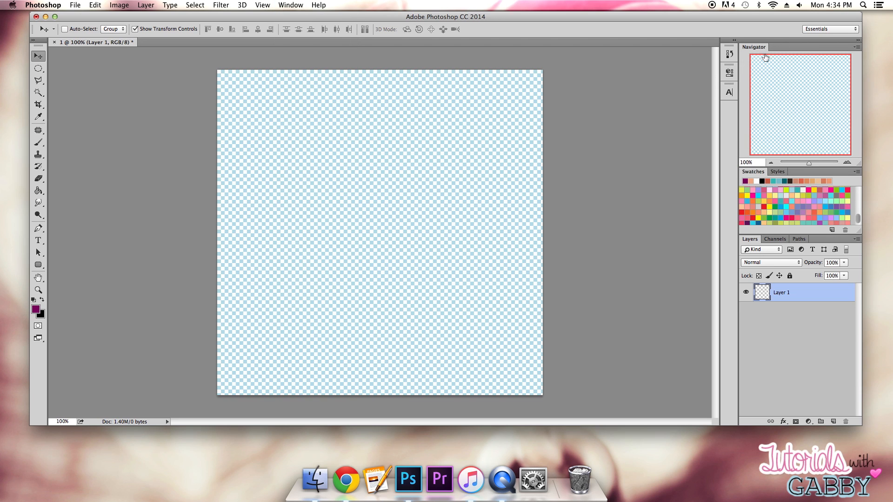
pyautogui.moveTo(753, 47); pyautogui.dragTo(807, 176)
pyautogui.click(777, 48)
pyautogui.click(752, 47)
pyautogui.click(777, 48)
pyautogui.click(801, 48)
pyautogui.moveTo(798, 50); pyautogui.dragTo(758, 48)
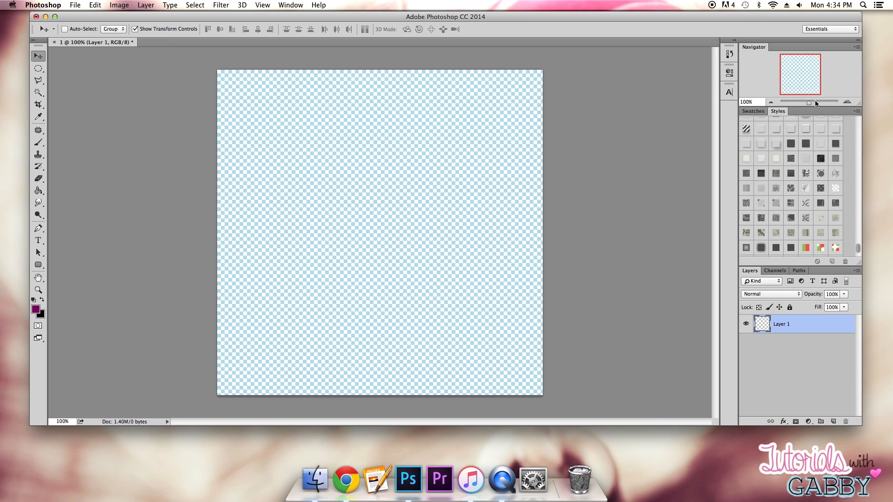
pyautogui.moveTo(827, 108); pyautogui.dragTo(817, 178)
# - Show the styles as Large Thumbnail previews and browse through them
pyautogui.moveTo(859, 250); pyautogui.dragTo(857, 188)
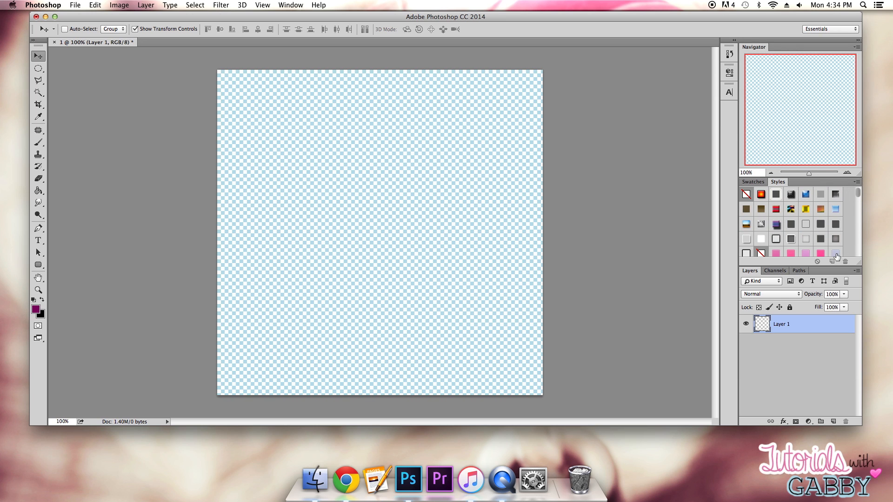
pyautogui.click(856, 182)
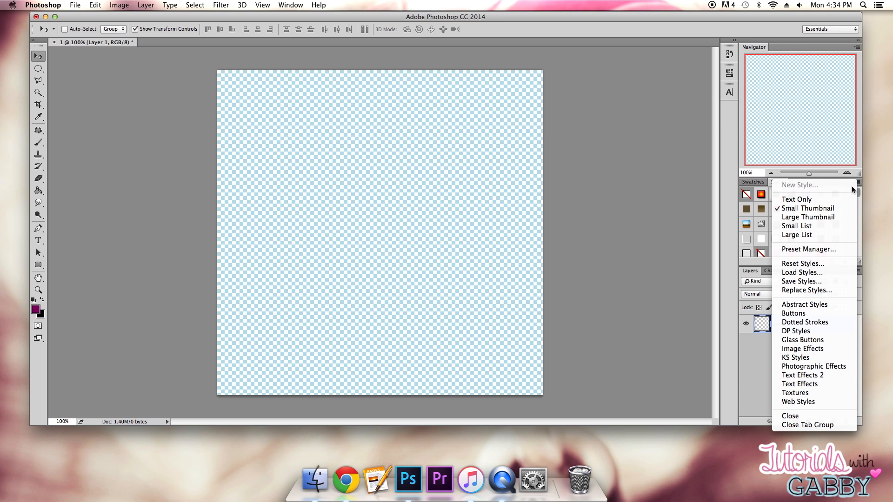
pyautogui.click(836, 217)
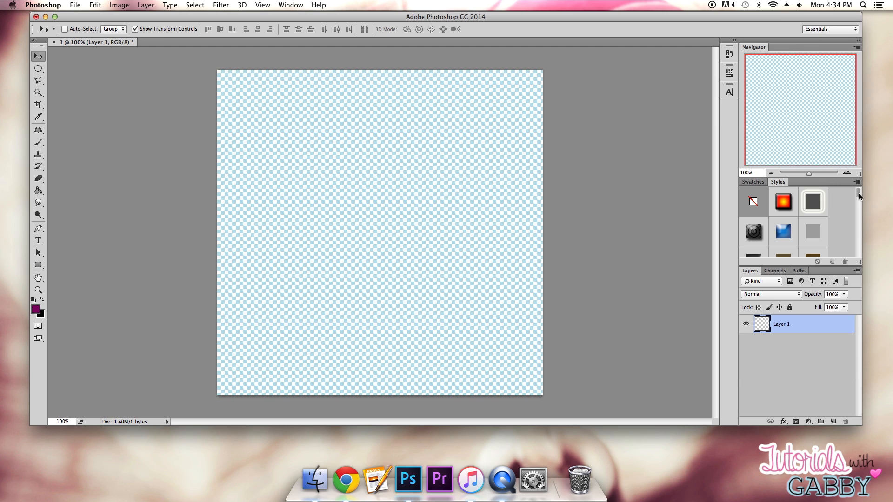
pyautogui.moveTo(858, 194); pyautogui.dragTo(858, 203)
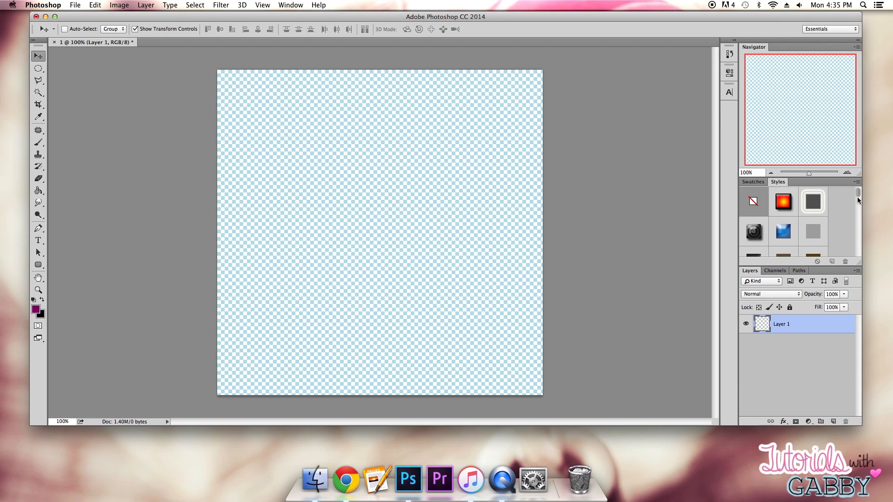
pyautogui.moveTo(857, 197); pyautogui.dragTo(856, 254)
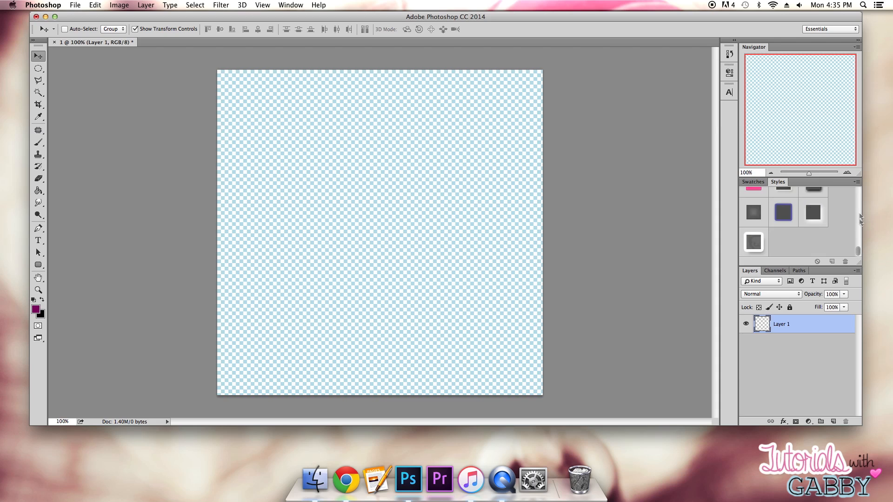
# - Try the Large List view for the styles and switch them to Small List
pyautogui.click(858, 182)
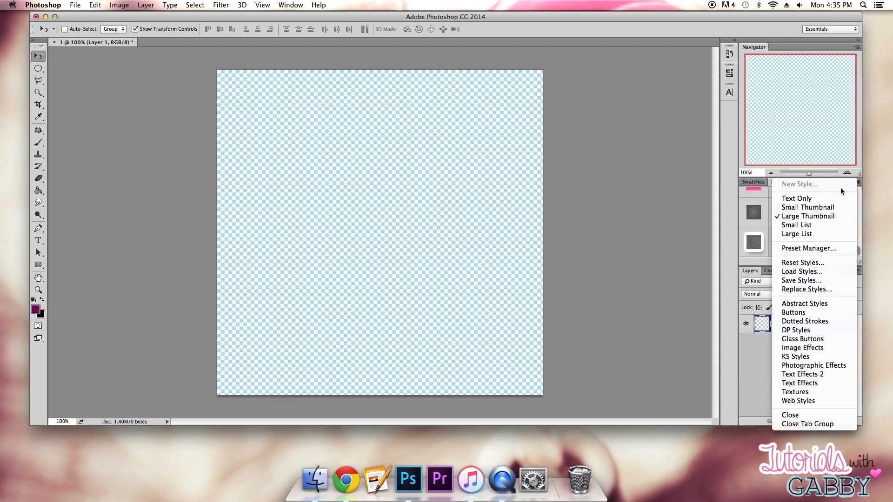
pyautogui.click(799, 235)
pyautogui.moveTo(860, 227); pyautogui.dragTo(867, 255)
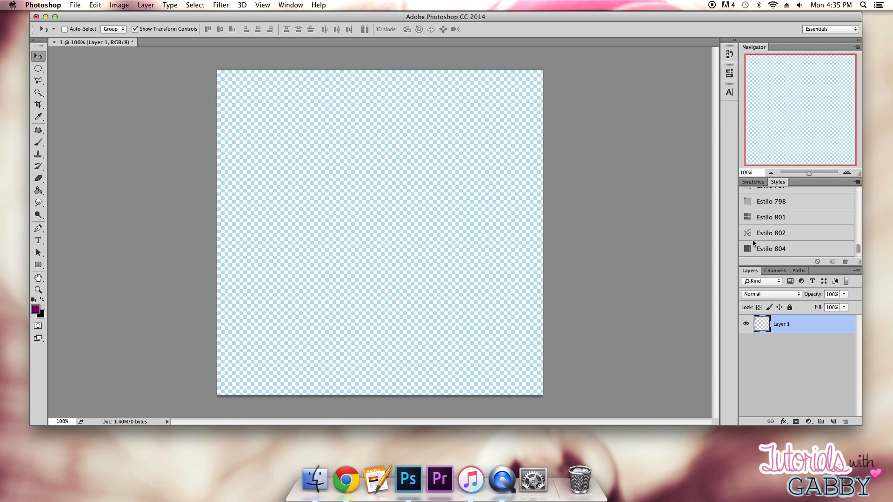
pyautogui.click(857, 181)
pyautogui.click(814, 223)
pyautogui.moveTo(858, 247); pyautogui.dragTo(859, 219)
# - Hide the recent colors in the Swatches panel and show its swatches as Large Thumbnail
pyautogui.click(754, 182)
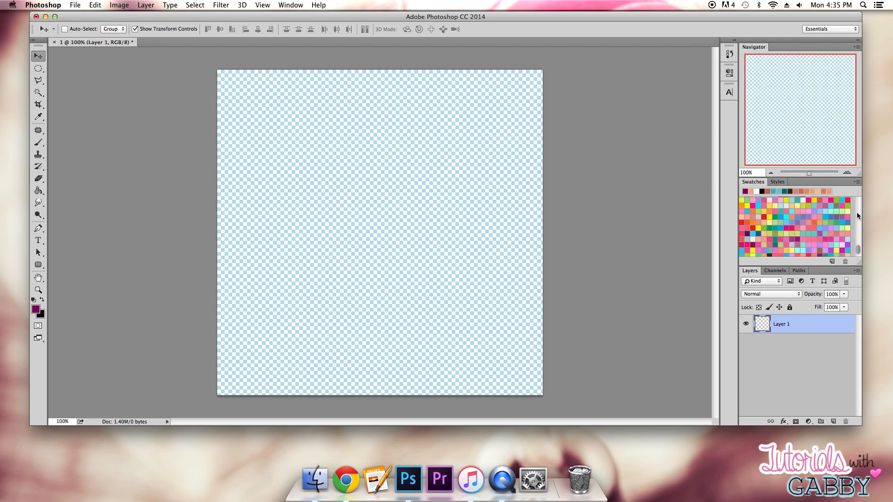
pyautogui.click(856, 182)
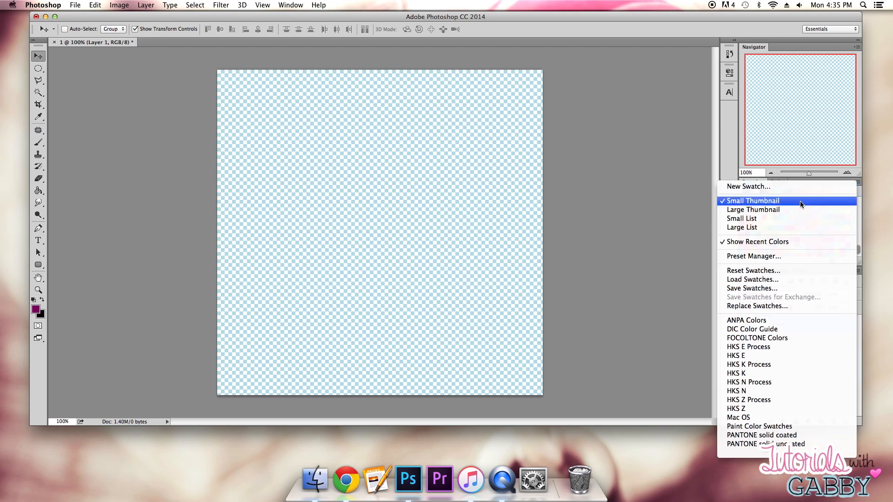
pyautogui.click(784, 242)
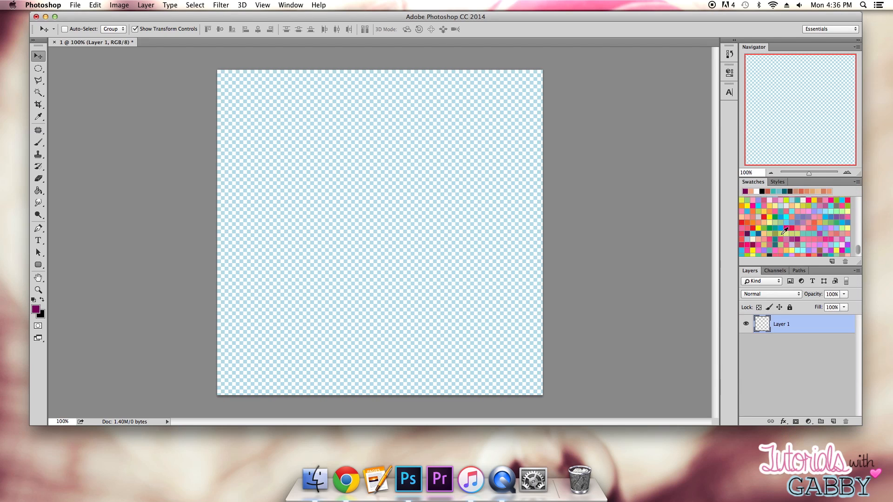
pyautogui.click(857, 182)
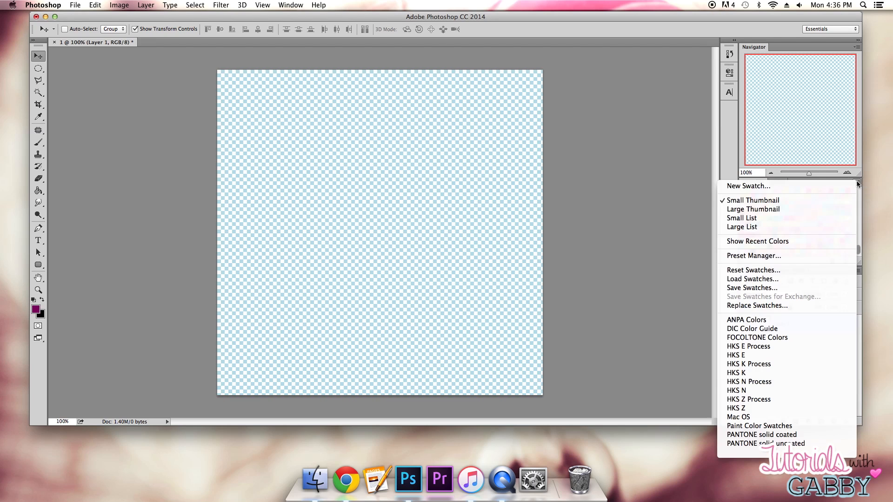
pyautogui.click(774, 211)
pyautogui.moveTo(858, 210); pyautogui.dragTo(859, 251)
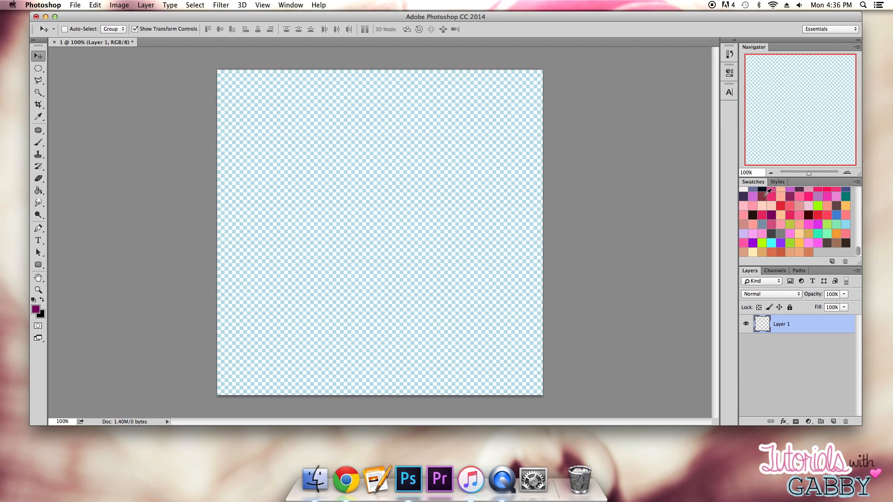
# - Set the canvas surround to a custom light pink, ffa2b5, picked from the swatches
pyautogui.moveTo(417, 17)
pyautogui.mouseDown()
pyautogui.moveTo(398, 16)
pyautogui.moveTo(409, 6)
pyautogui.moveTo(411, 22)
pyautogui.mouseUp()
pyautogui.rightClick(590, 143)
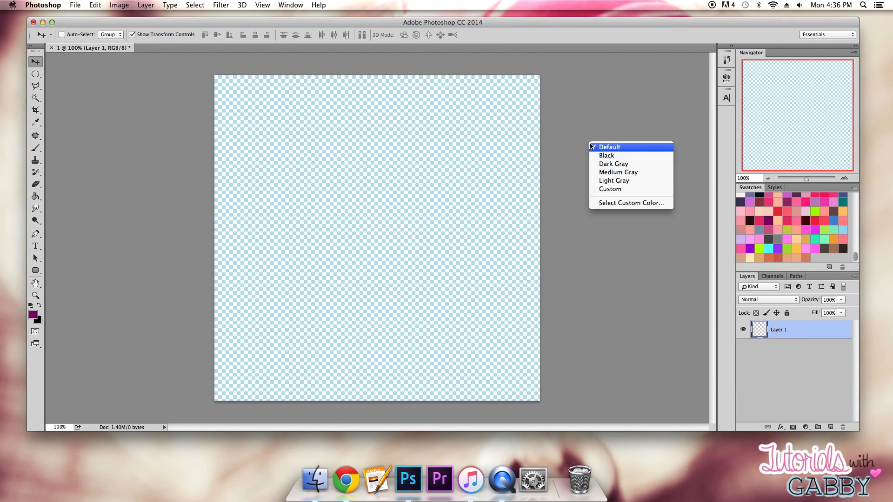
pyautogui.click(577, 142)
pyautogui.rightClick(586, 144)
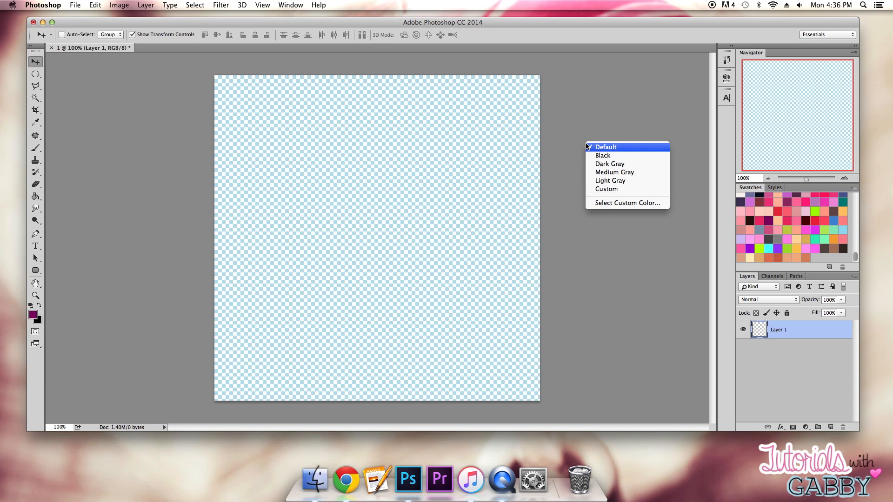
pyautogui.click(617, 204)
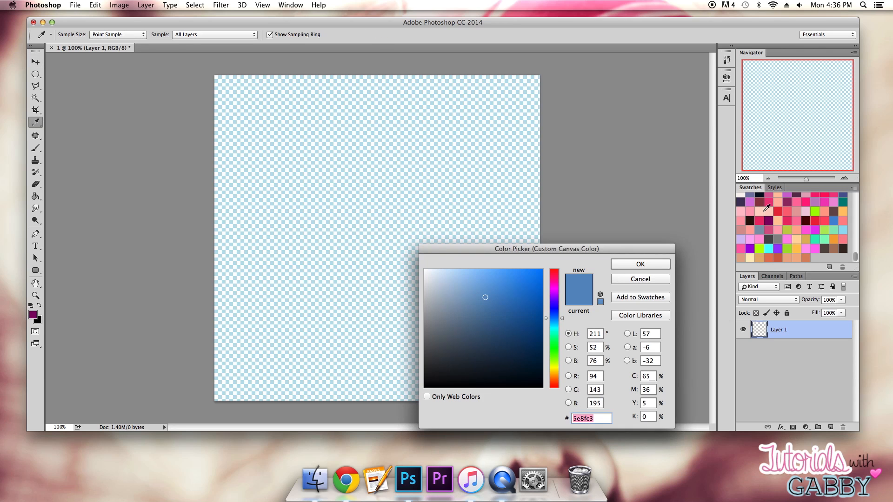
pyautogui.click(747, 212)
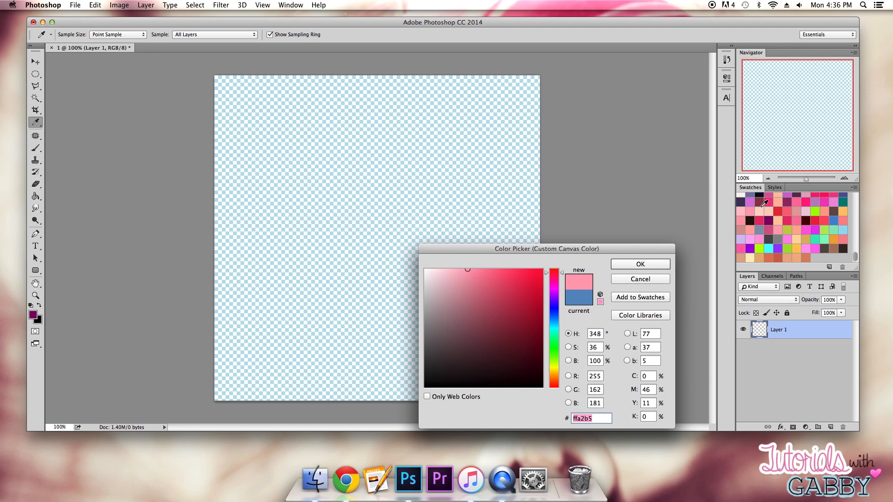
pyautogui.click(640, 264)
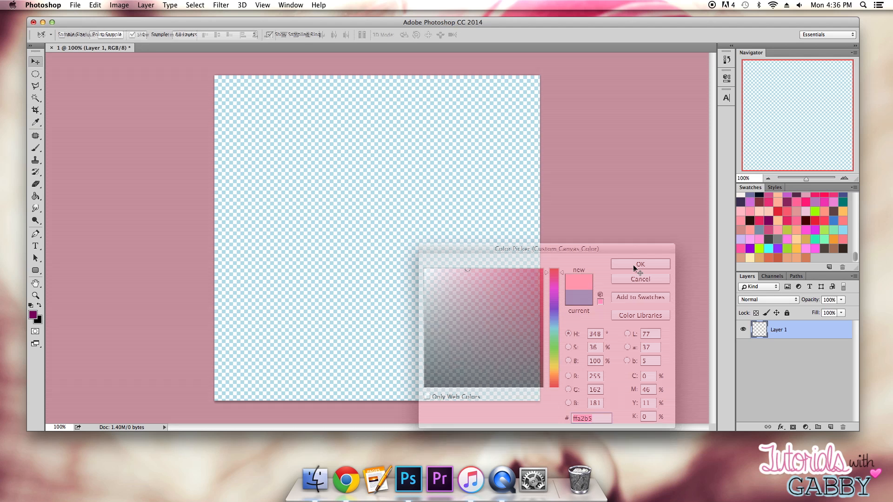
pyautogui.press('v')
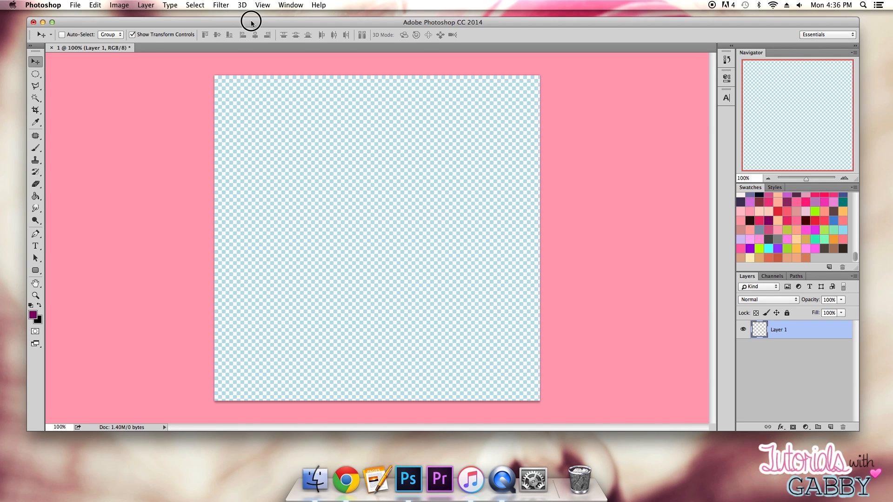